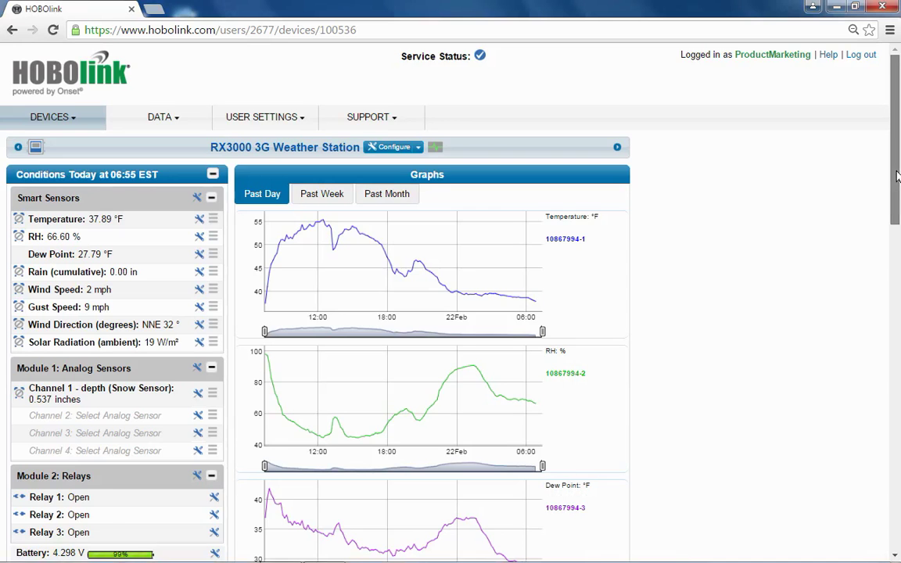
# Go from the Custom Data list of saved exports to a blank new export setting
pyautogui.moveTo(896, 176); pyautogui.dragTo(886, 324)
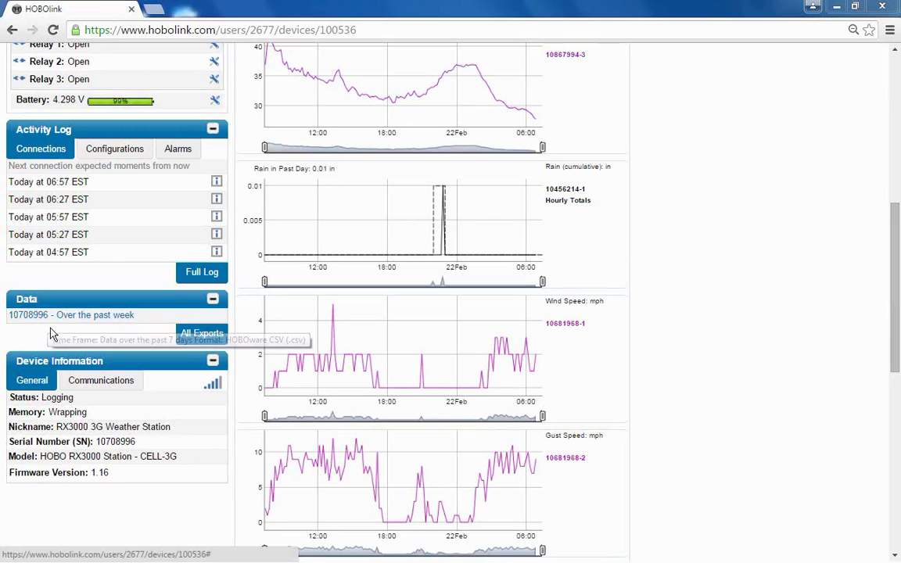
pyautogui.click(188, 338)
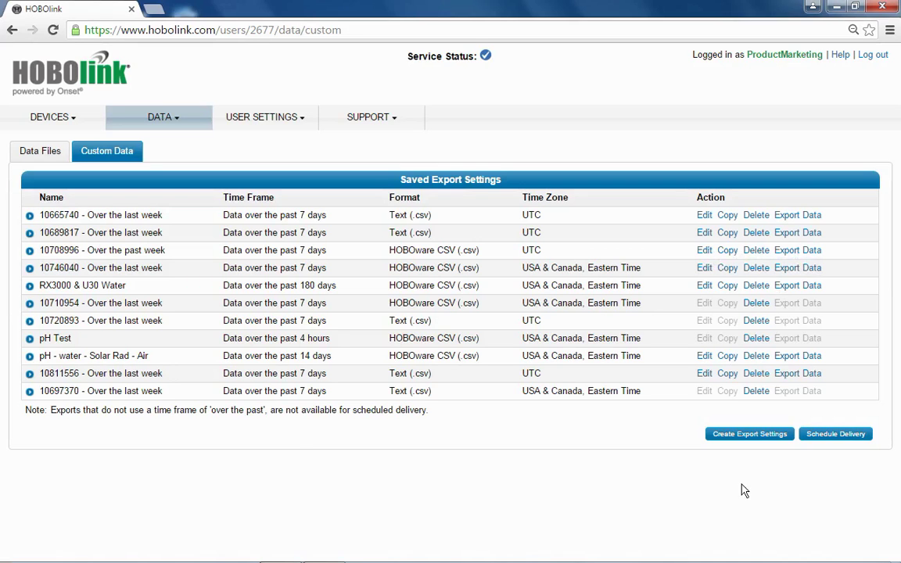
pyautogui.click(740, 435)
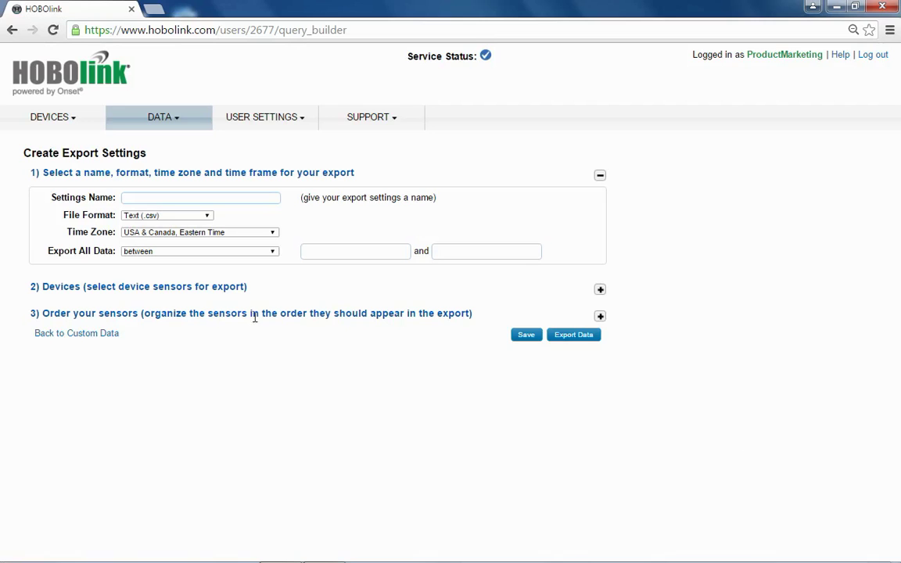
# Name the export 'test' and keep Text (.csv) as its file format
pyautogui.click(131, 197)
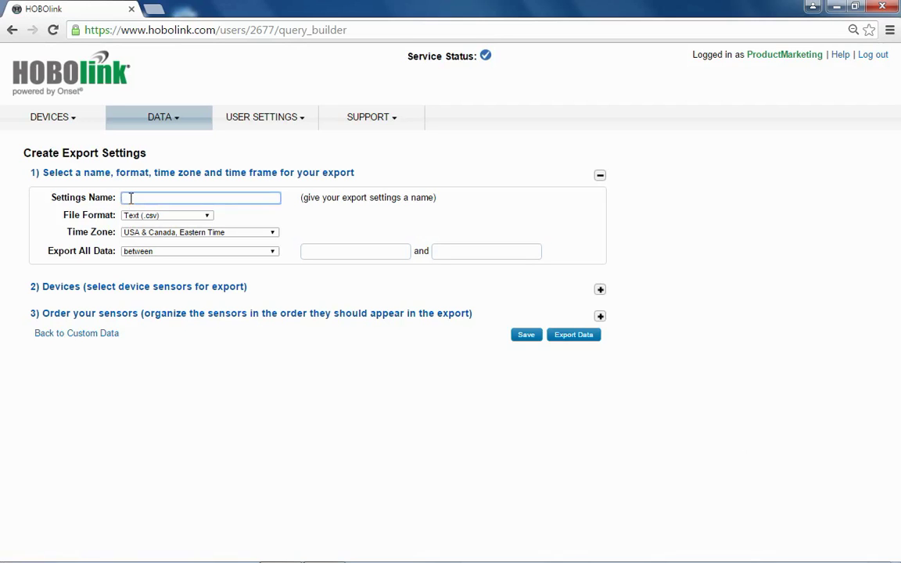
pyautogui.write('test')
pyautogui.click(208, 219)
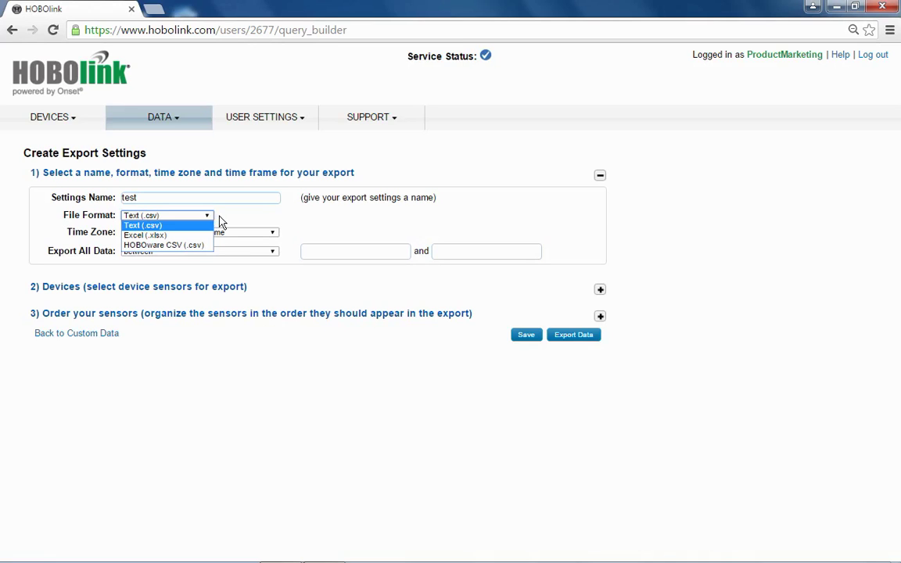
pyautogui.click(229, 223)
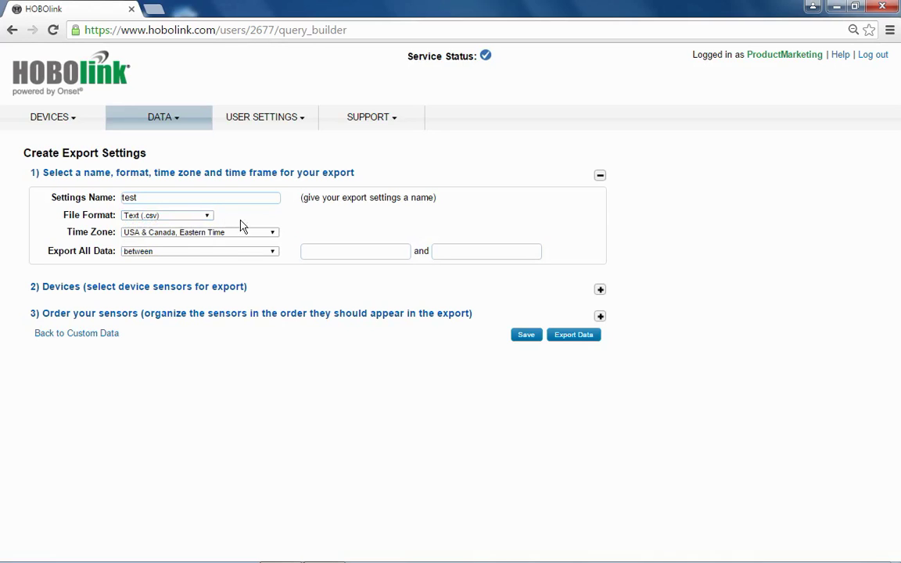
# Set the export range to data over the past 14 days and show the device list
pyautogui.click(274, 255)
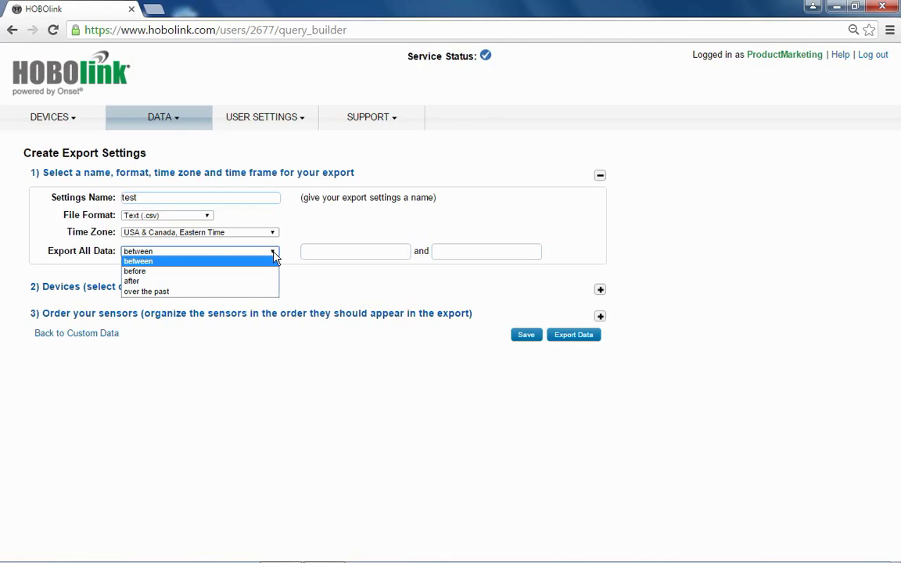
pyautogui.click(192, 294)
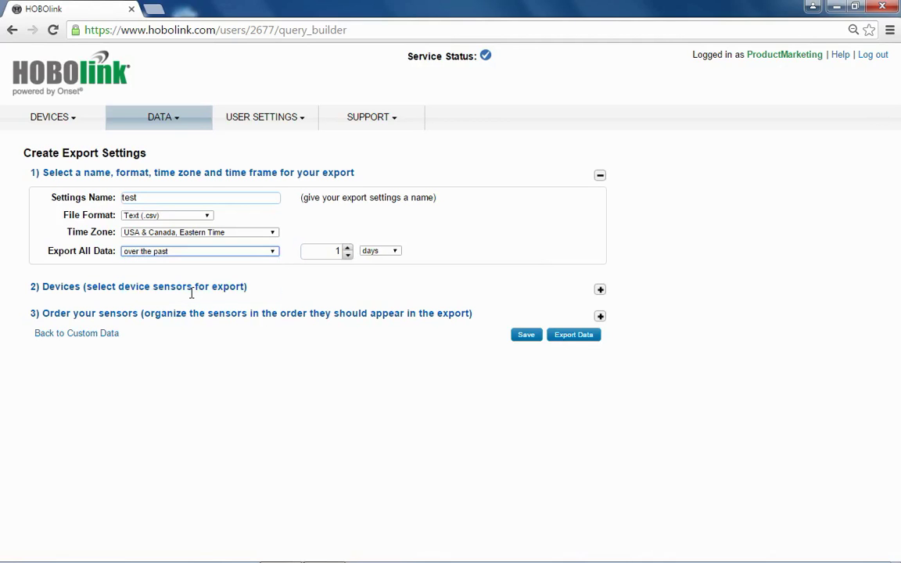
pyautogui.doubleClick(328, 251)
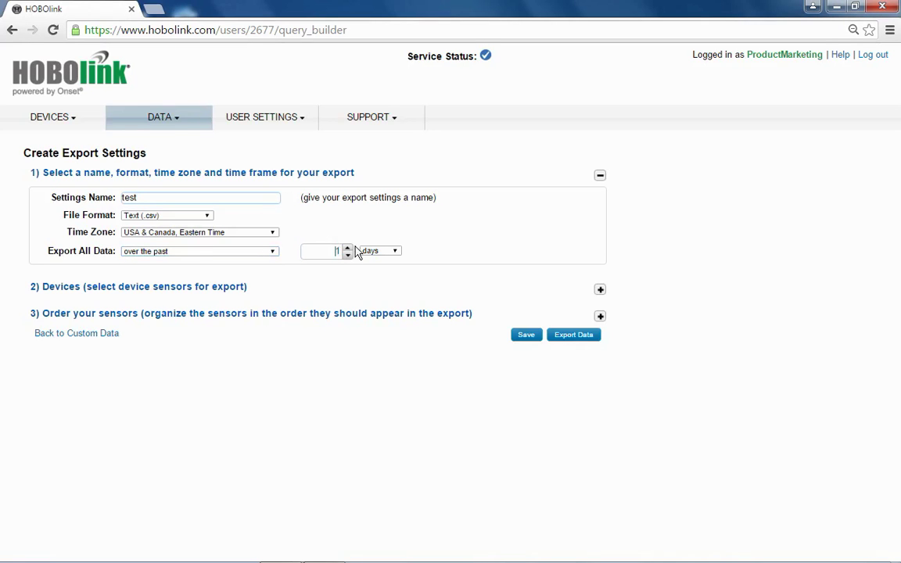
pyautogui.write('14')
pyautogui.click(600, 291)
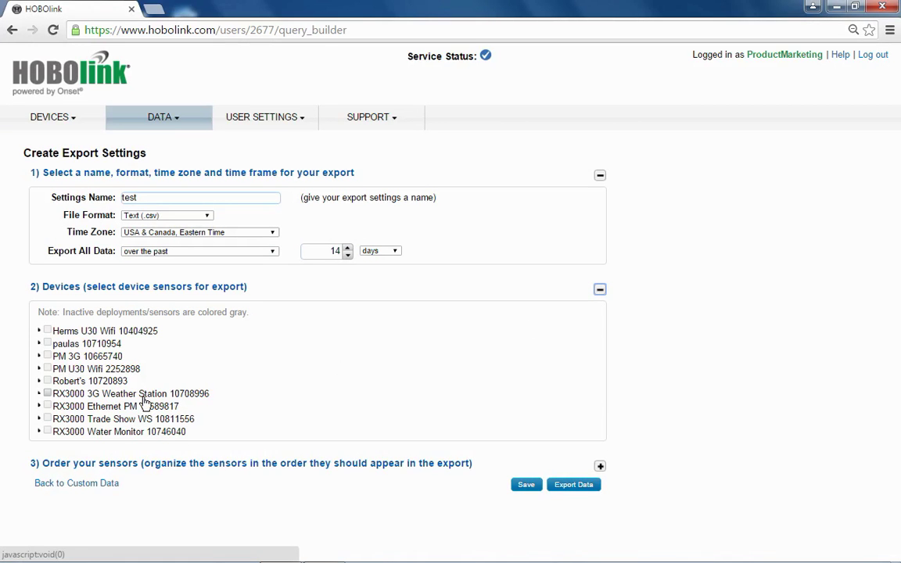
# Include the RX3000 3G Weather Station and reveal its sensor order list
pyautogui.click(47, 395)
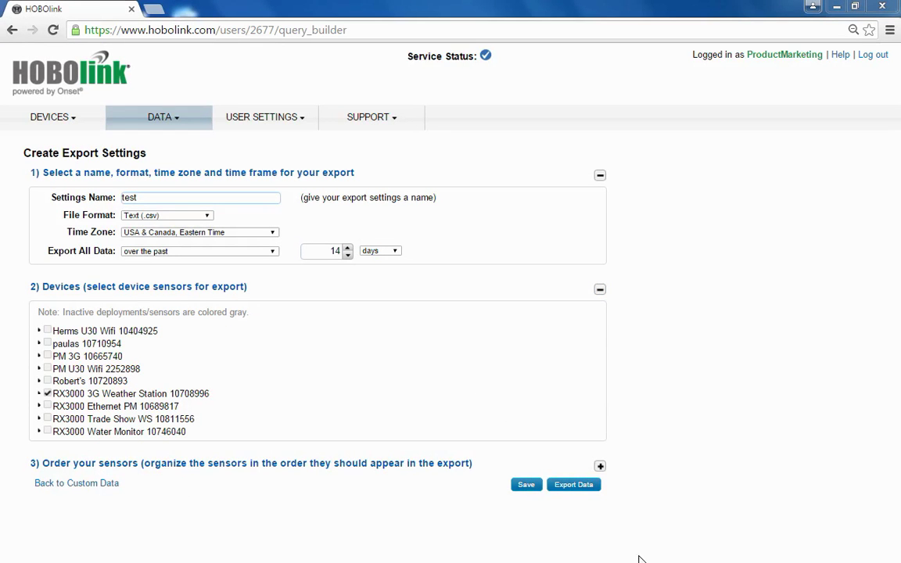
pyautogui.click(601, 467)
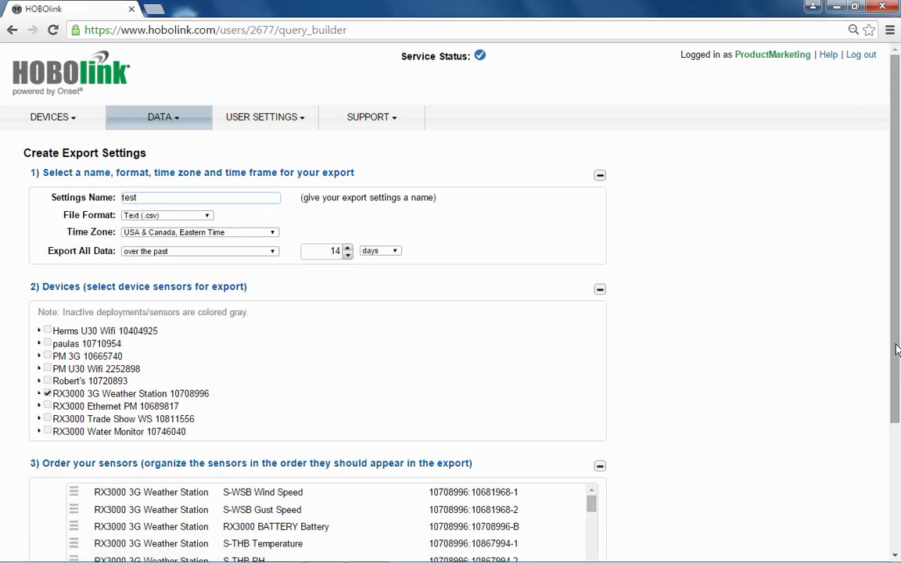
# Reorder S-RGA Rain to sit fourth, below Wind Speed, Gust Speed and Battery
pyautogui.moveTo(895, 356); pyautogui.dragTo(896, 476)
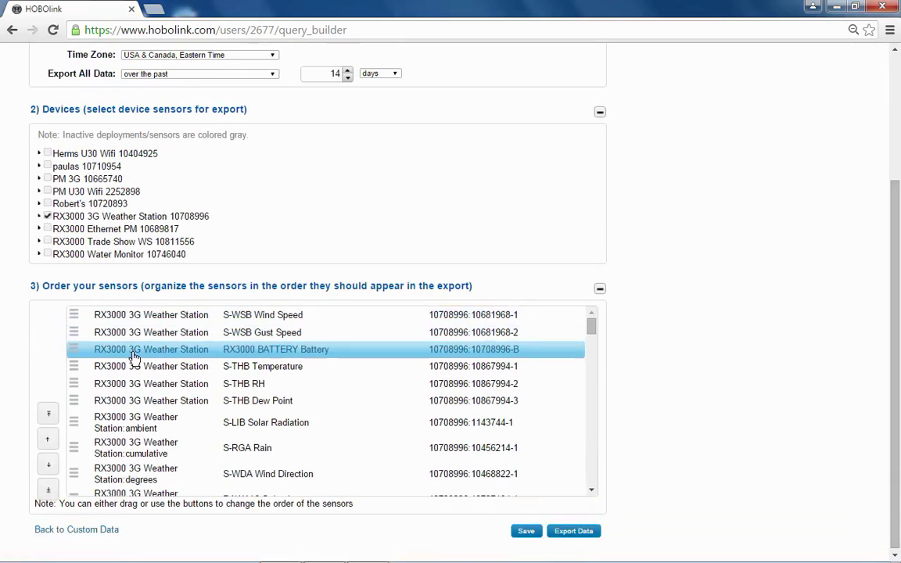
pyautogui.click(155, 452)
pyautogui.moveTo(156, 451); pyautogui.dragTo(159, 322)
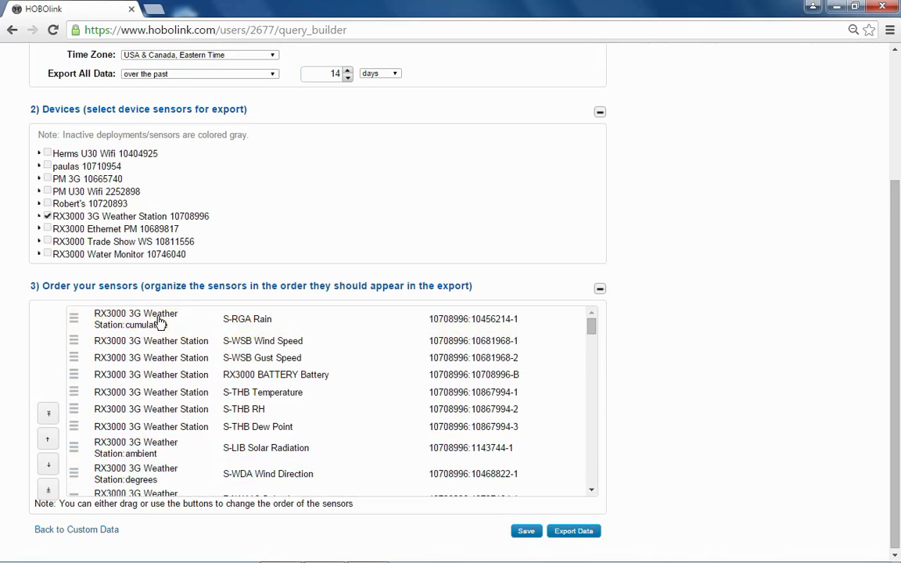
pyautogui.click(121, 331)
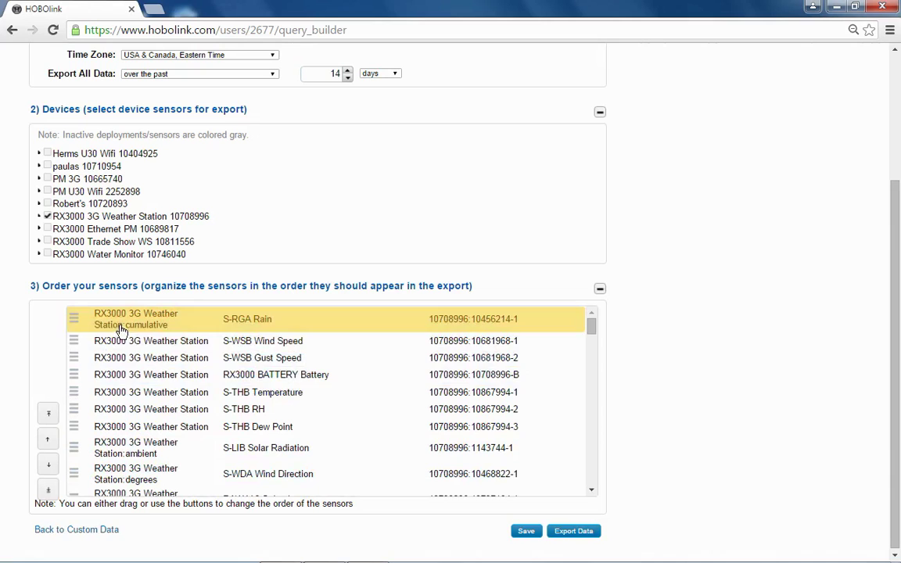
pyautogui.click(47, 467)
pyautogui.click(46, 467)
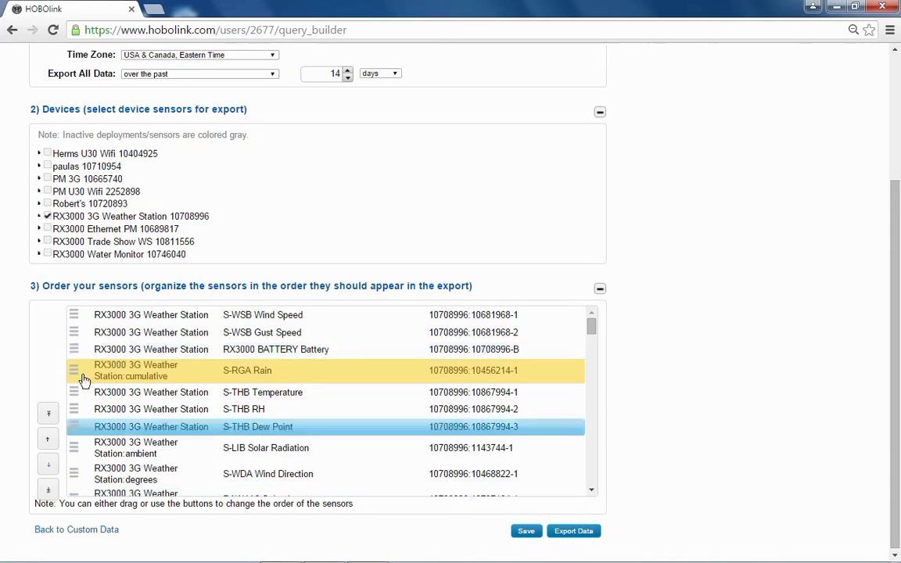
# Untick the whole weather station, select only S-THB Temperature and S-THB RH, and save
pyautogui.click(48, 217)
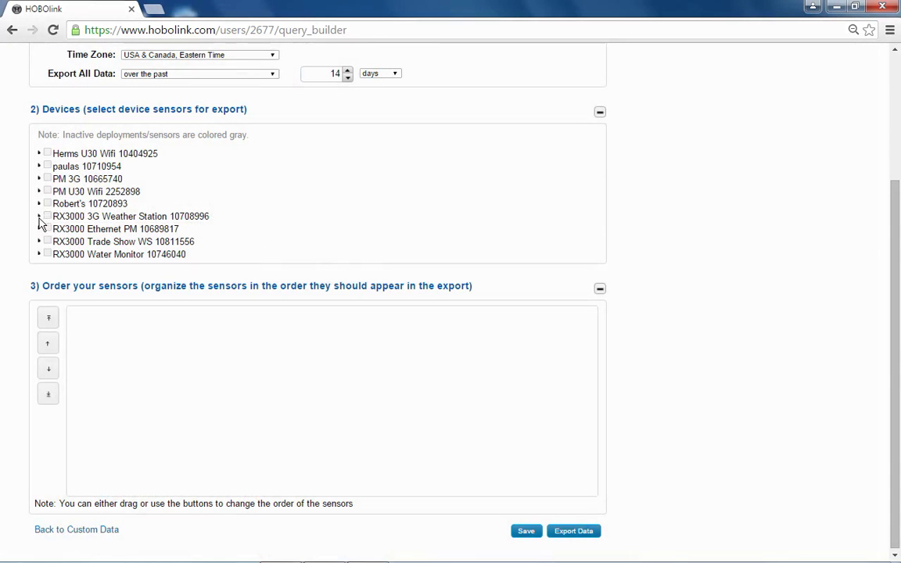
pyautogui.click(38, 217)
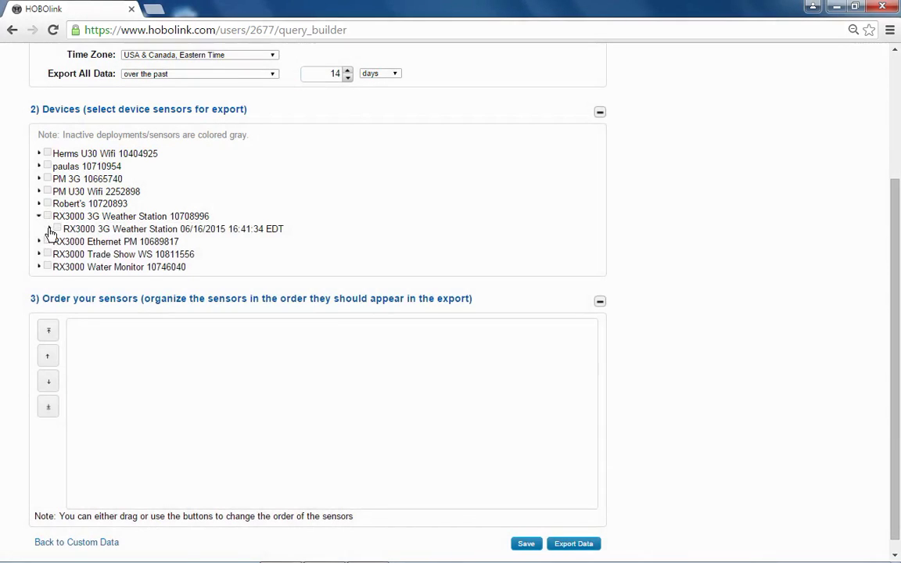
pyautogui.click(48, 229)
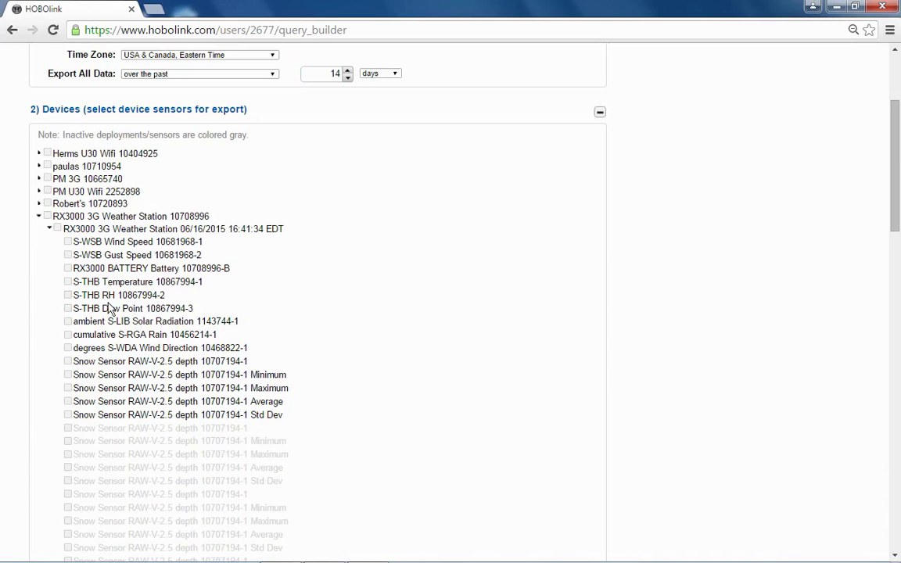
pyautogui.click(68, 282)
pyautogui.click(74, 296)
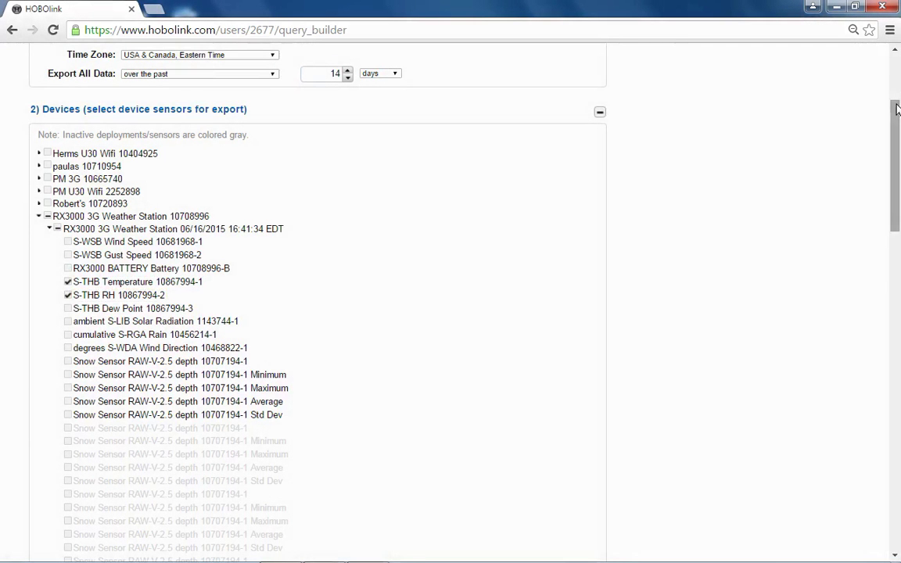
pyautogui.moveTo(899, 100); pyautogui.dragTo(899, 424)
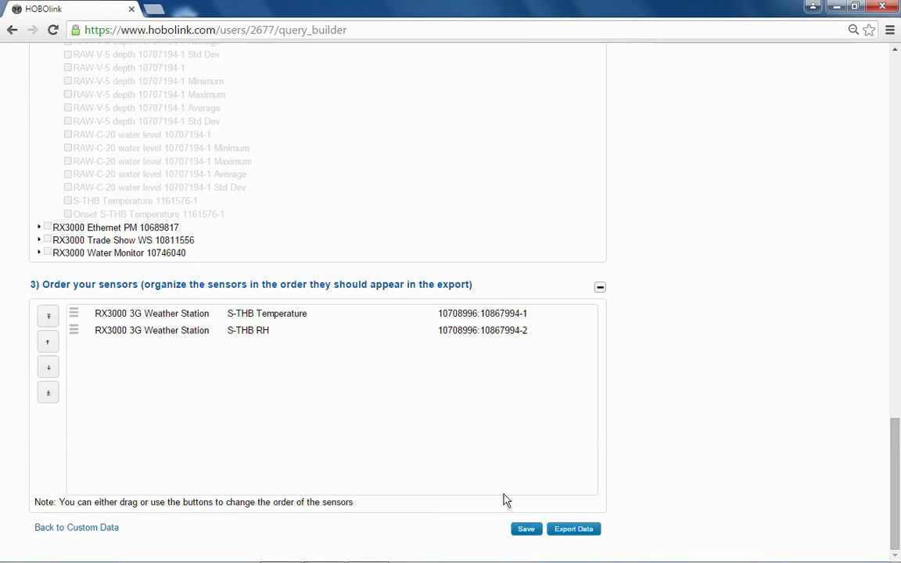
pyautogui.click(525, 529)
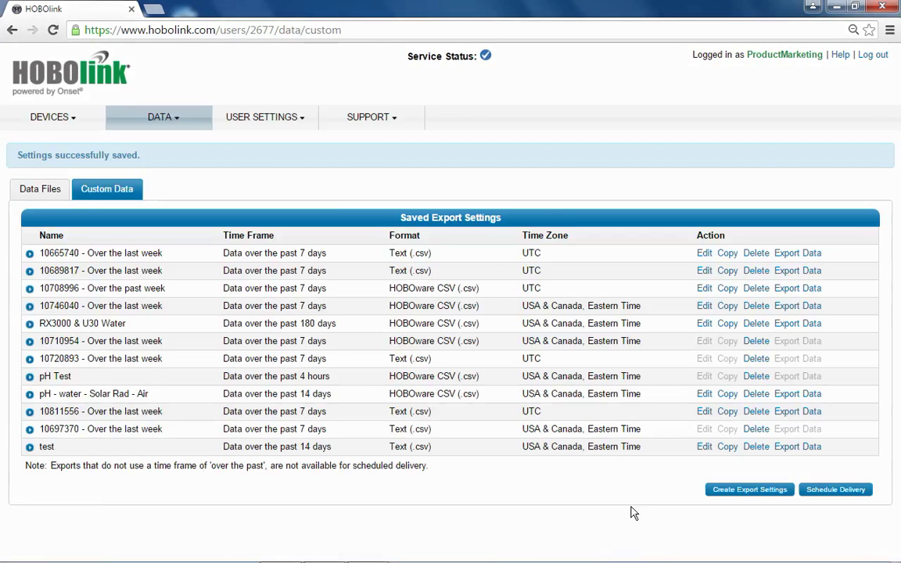
# Create a new scheduled delivery from the Data Delivery settings page
pyautogui.click(840, 491)
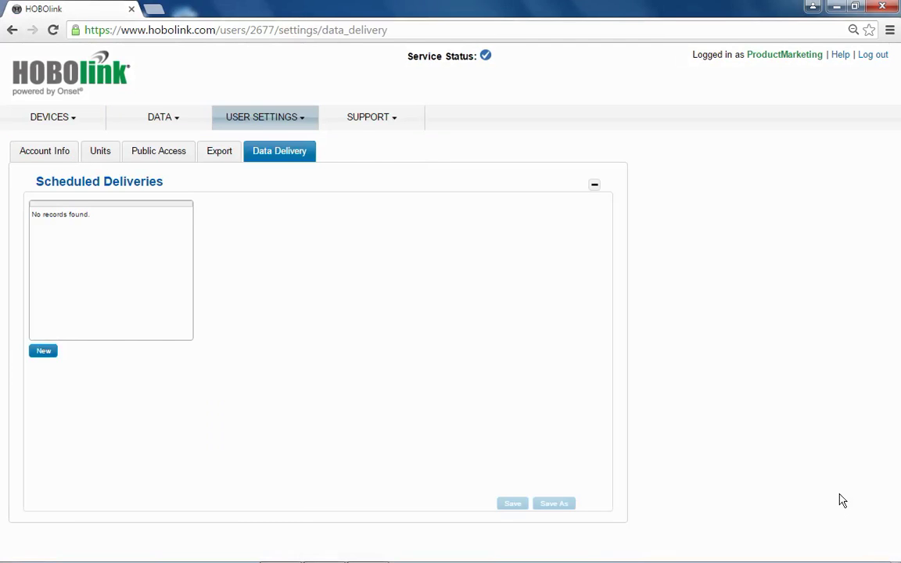
pyautogui.click(43, 353)
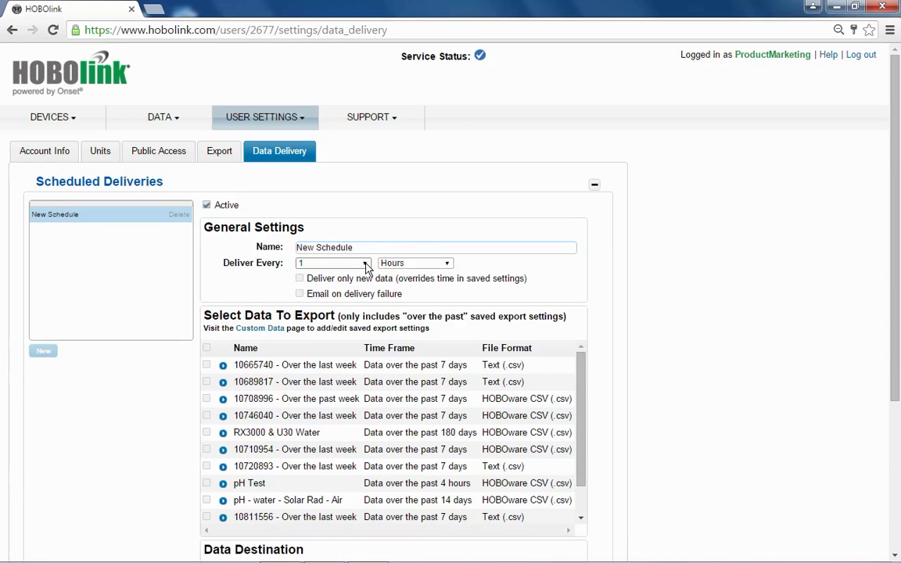
# Set the New Schedule to deliver every 1 hour and send only new data
pyautogui.click(366, 267)
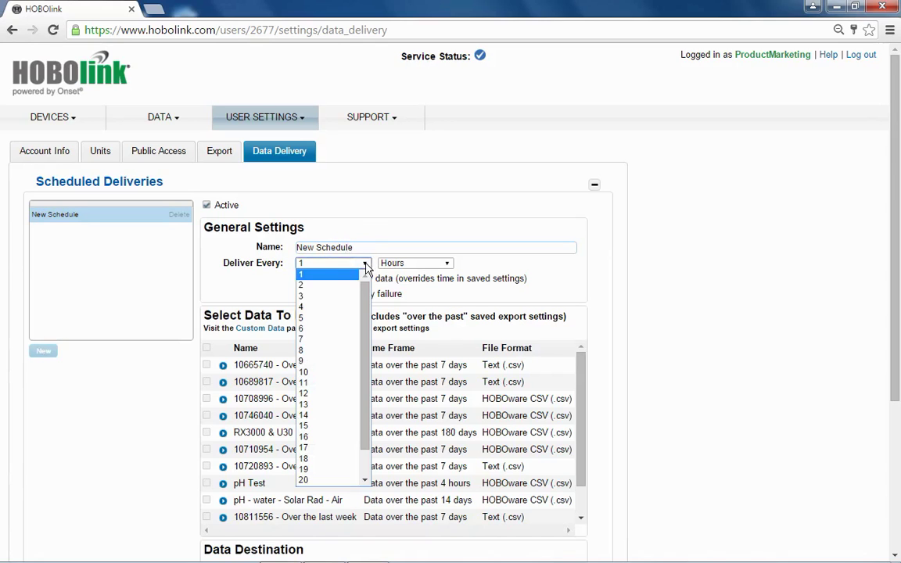
pyautogui.click(376, 243)
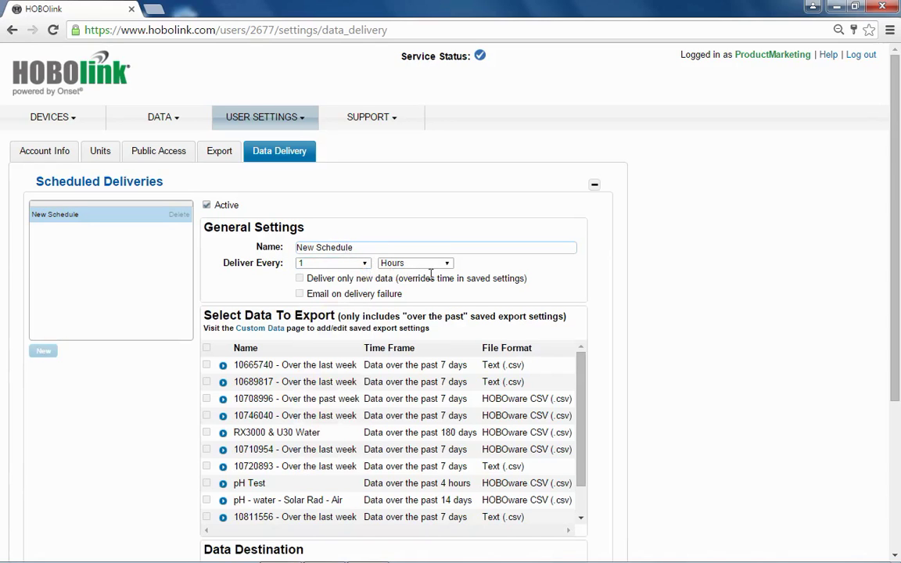
pyautogui.click(446, 264)
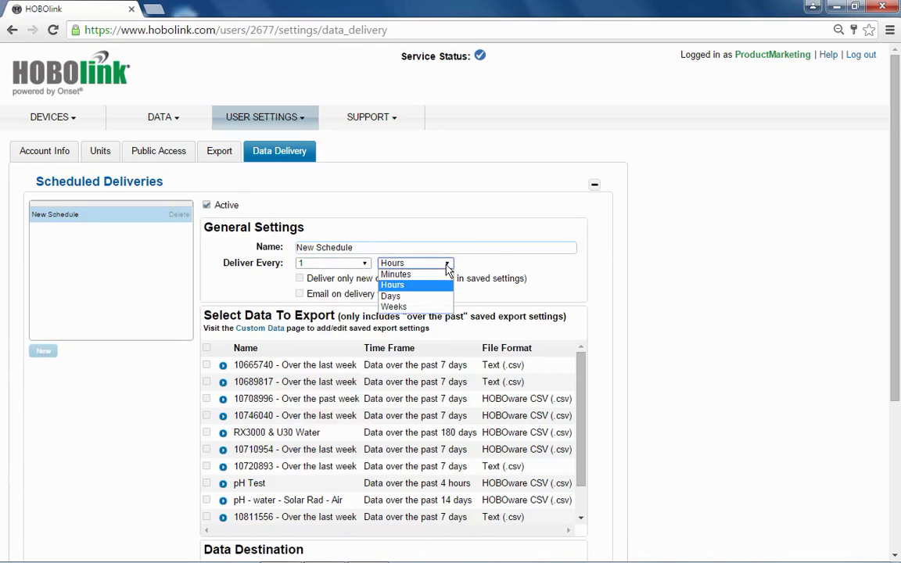
pyautogui.click(501, 266)
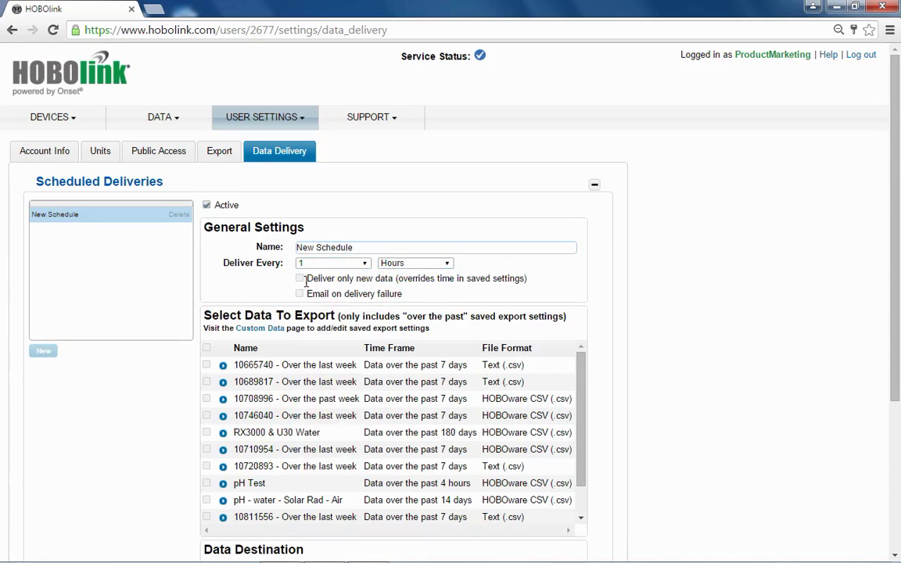
pyautogui.click(300, 279)
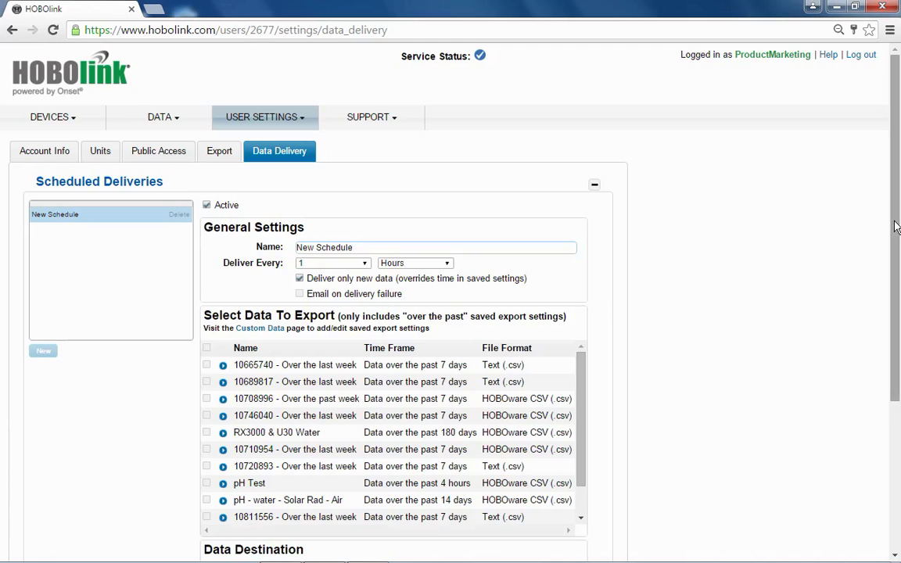
pyautogui.moveTo(896, 221); pyautogui.dragTo(898, 310)
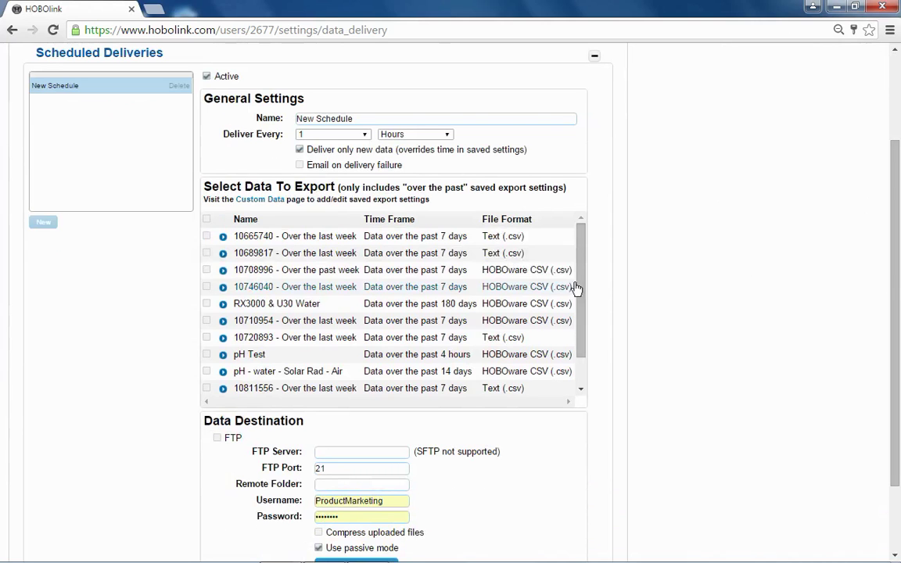
# Select the 'test' export as the data this schedule delivers
pyautogui.moveTo(583, 287); pyautogui.dragTo(585, 389)
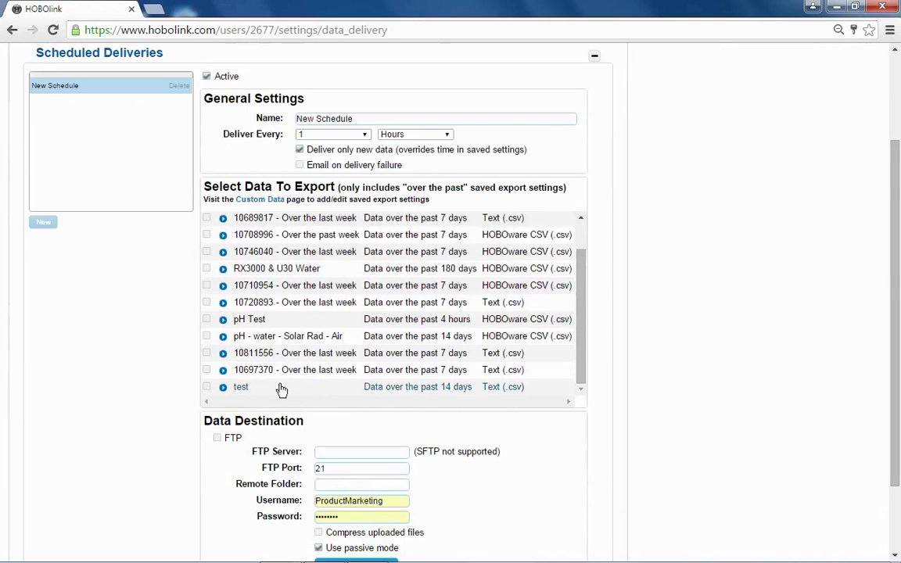
pyautogui.click(207, 387)
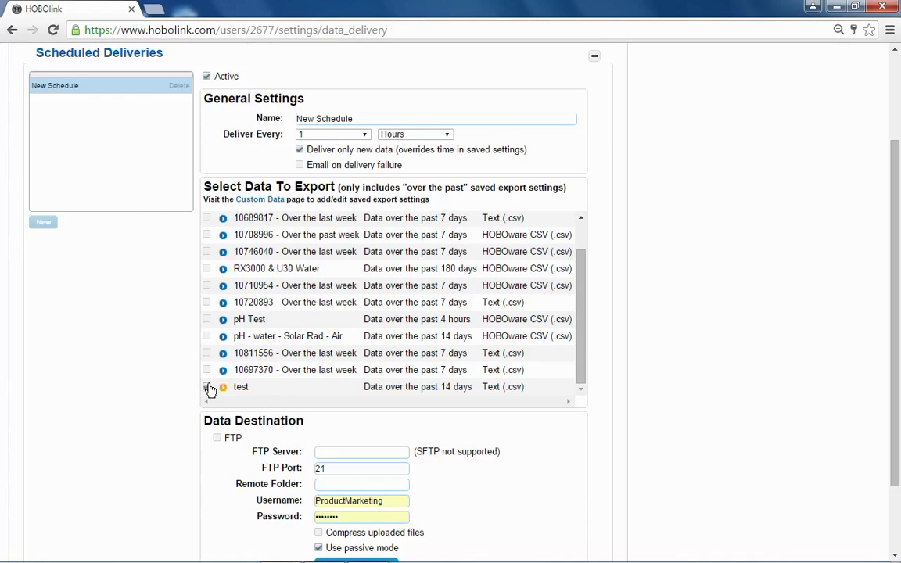
pyautogui.scroll(-2, 898, 399)
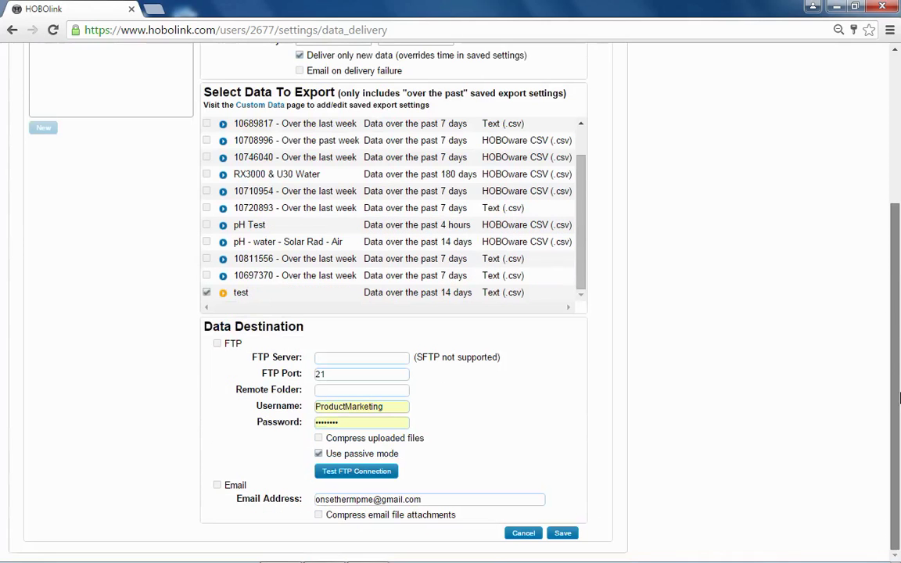